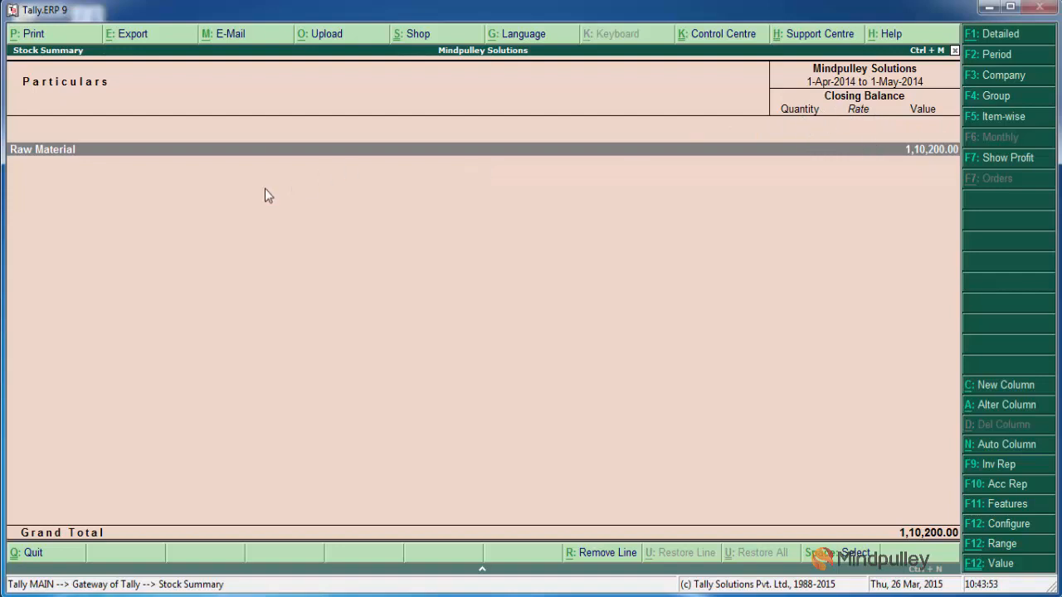
- Open the Raw Material group in the stock summary and drill down to the monthly summary of Steel Sheets
click(198, 157)
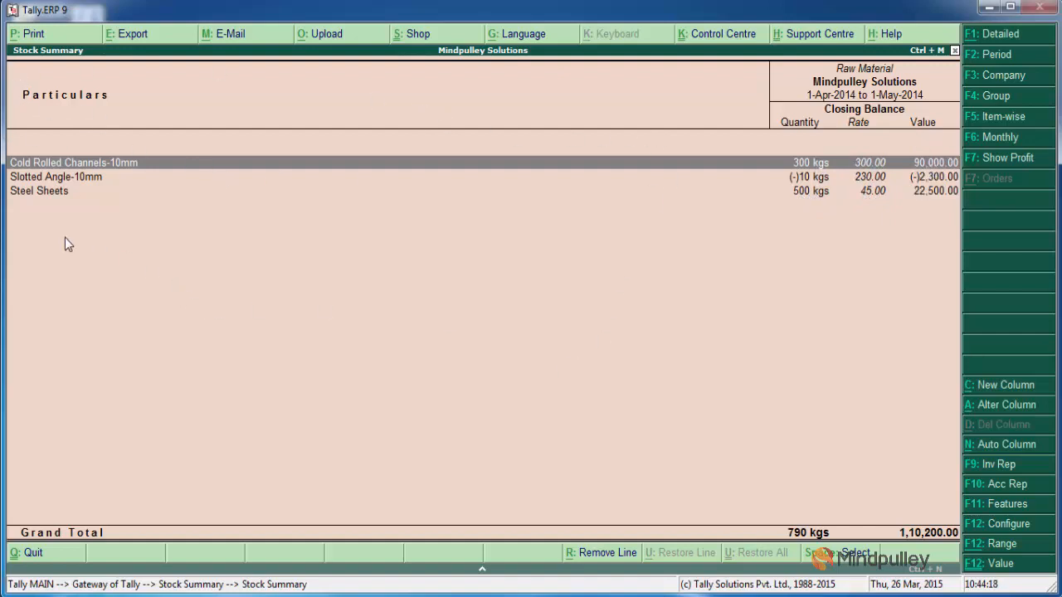
click(41, 178)
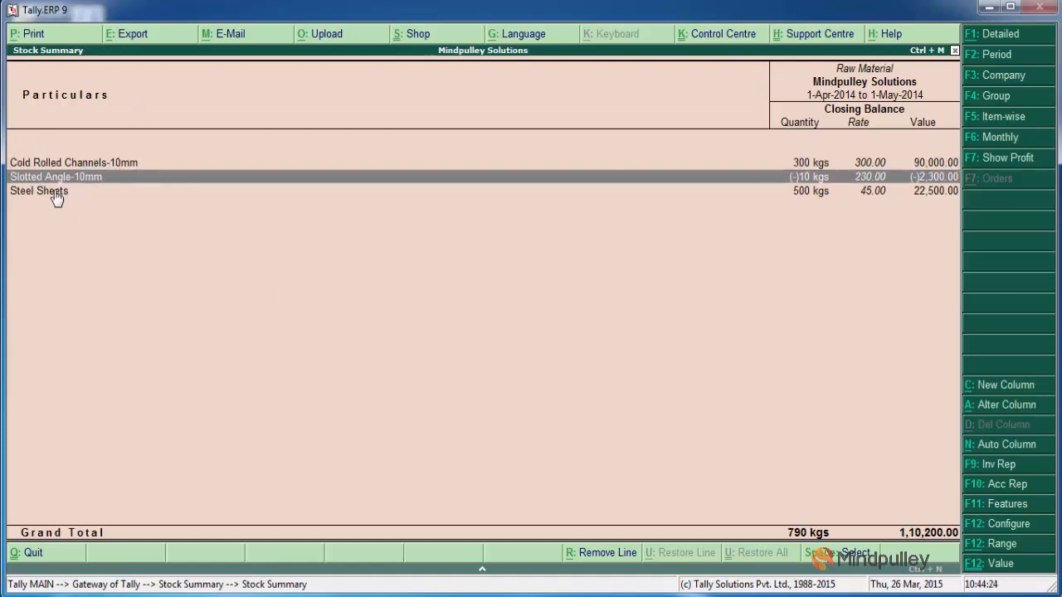
click(35, 194)
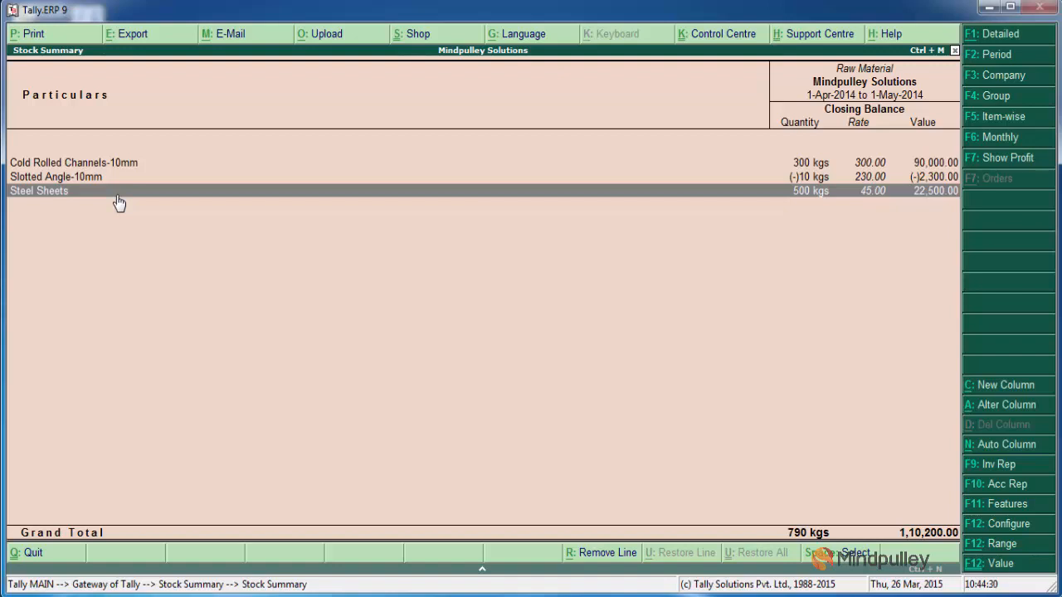
key(Return)
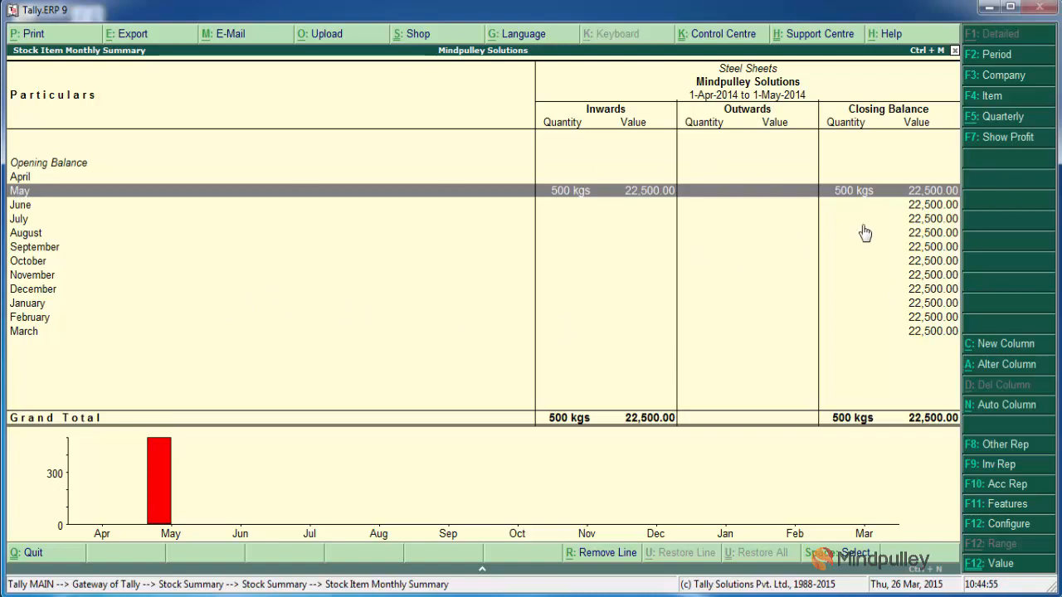
- Set the Steel Sheets monthly summary period from 1-4-2014 to 1-5-2014, and reopen the item's summary from the stock list
click(995, 56)
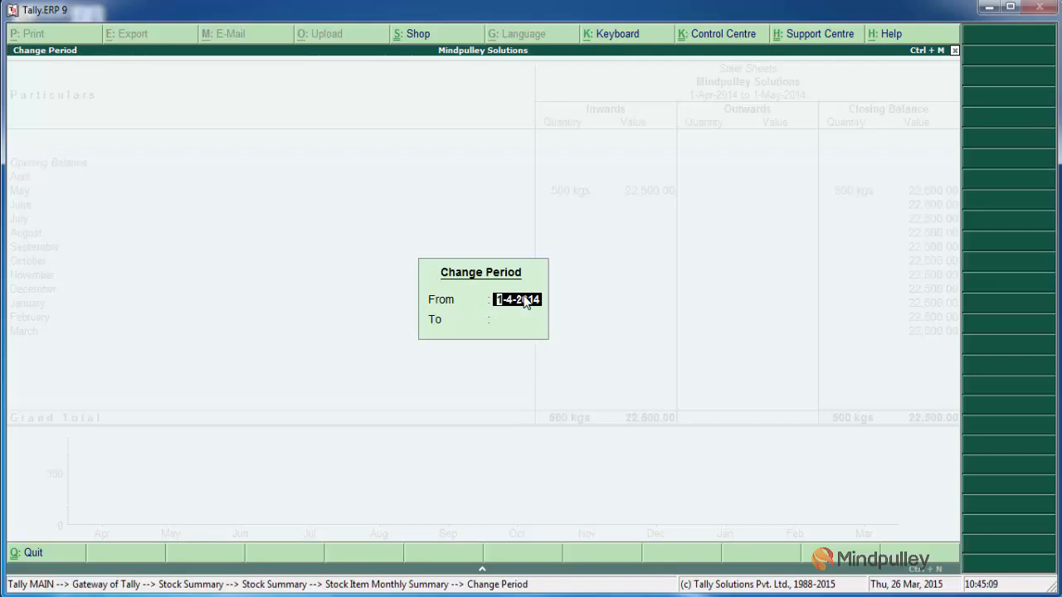
key(Return)
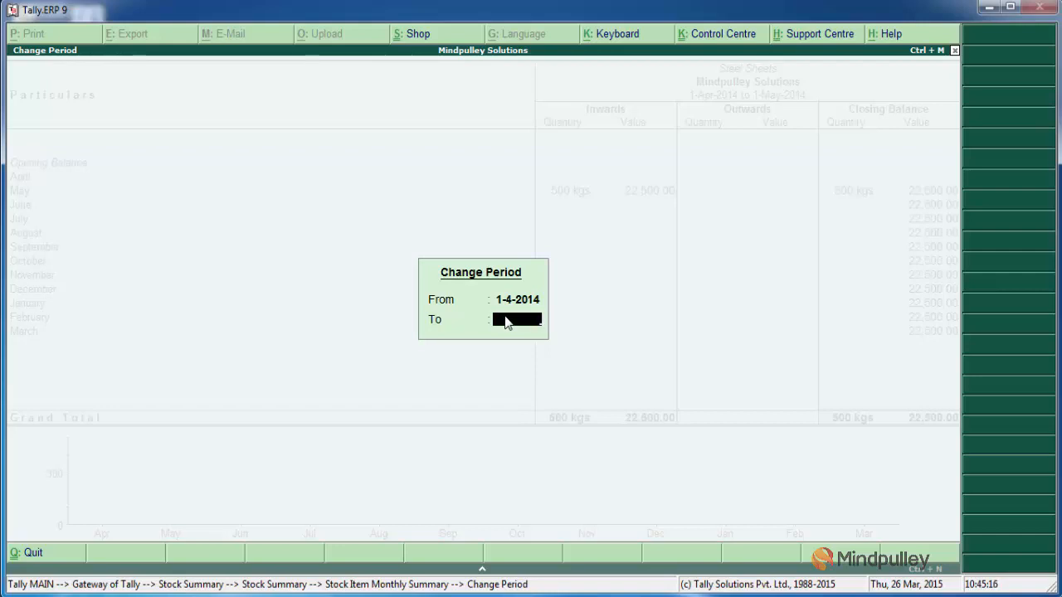
text(1-5-2014)
key(Return)
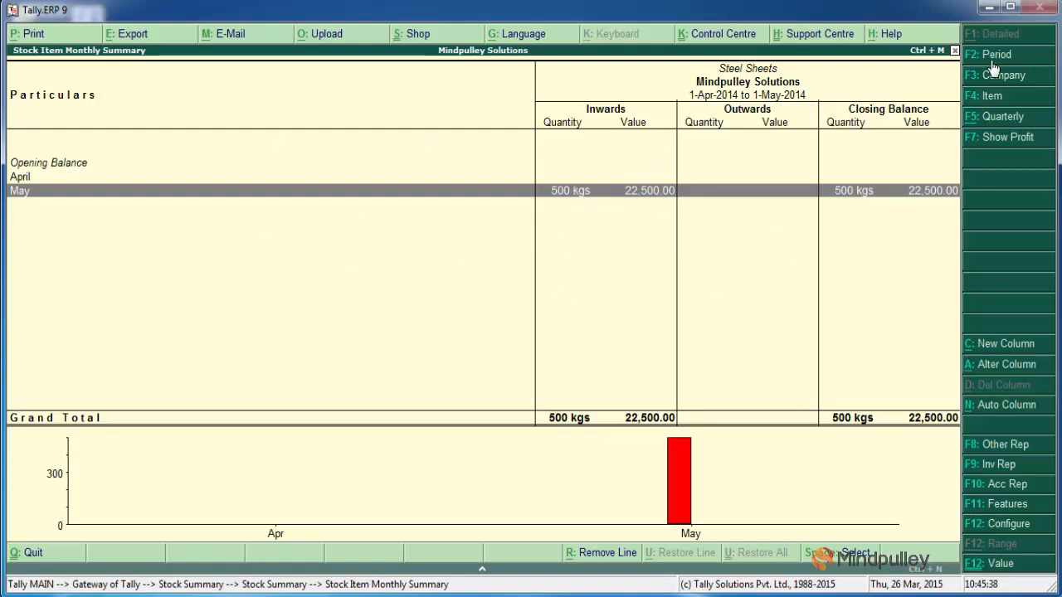
key(Escape)
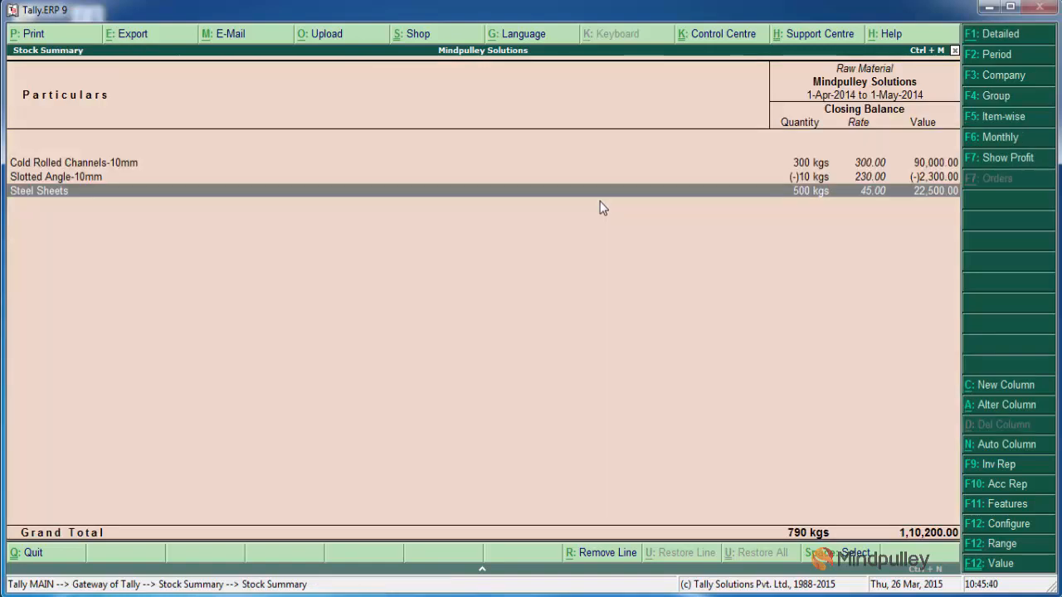
key(Return)
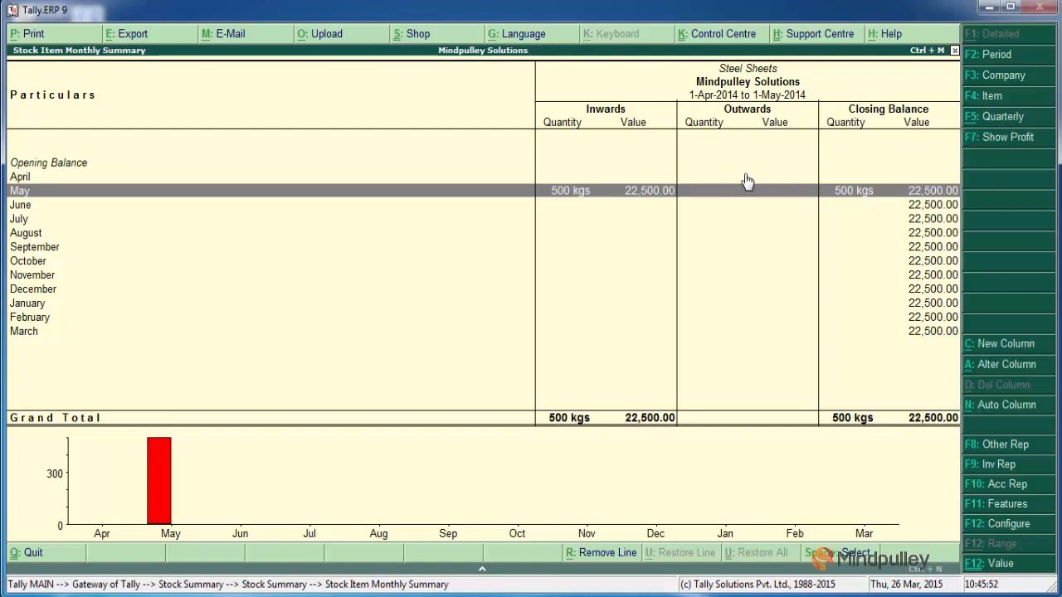
- View the Steel Sheets summary by quarter, return it to monthly, and show and hide its profit columns
click(1004, 123)
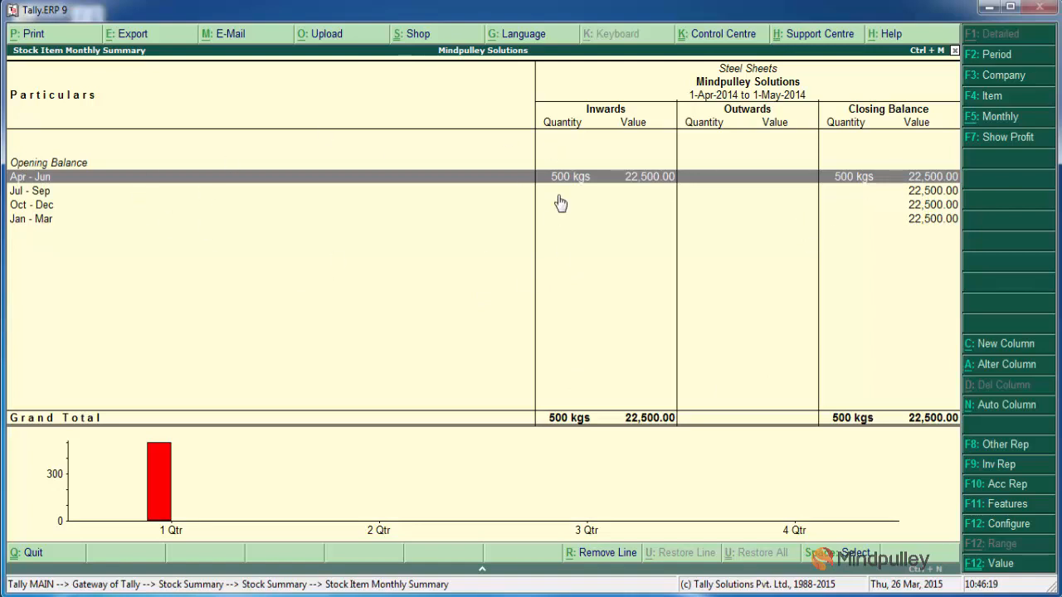
click(1003, 123)
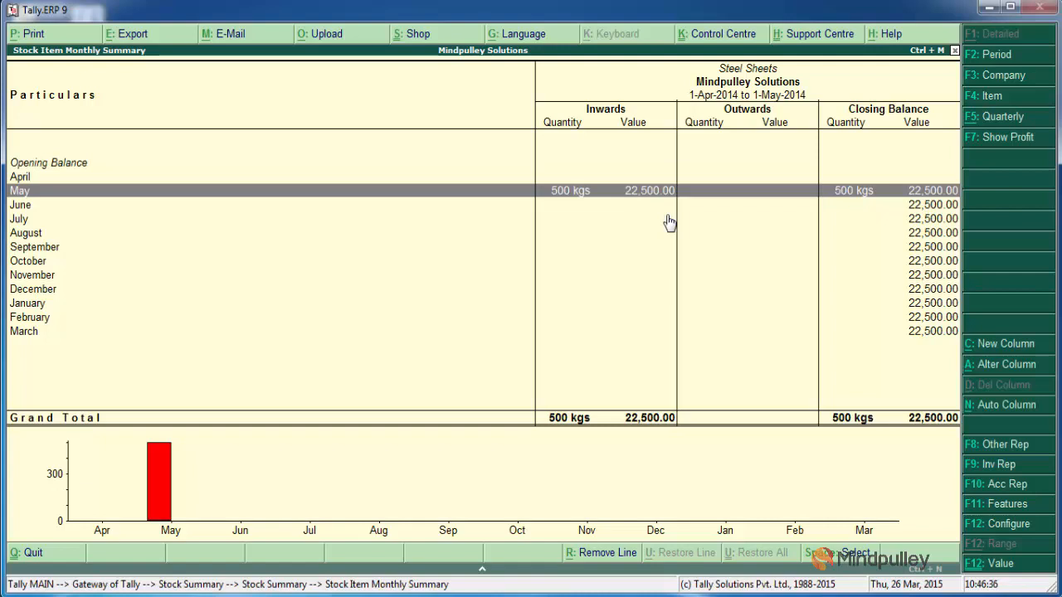
click(994, 141)
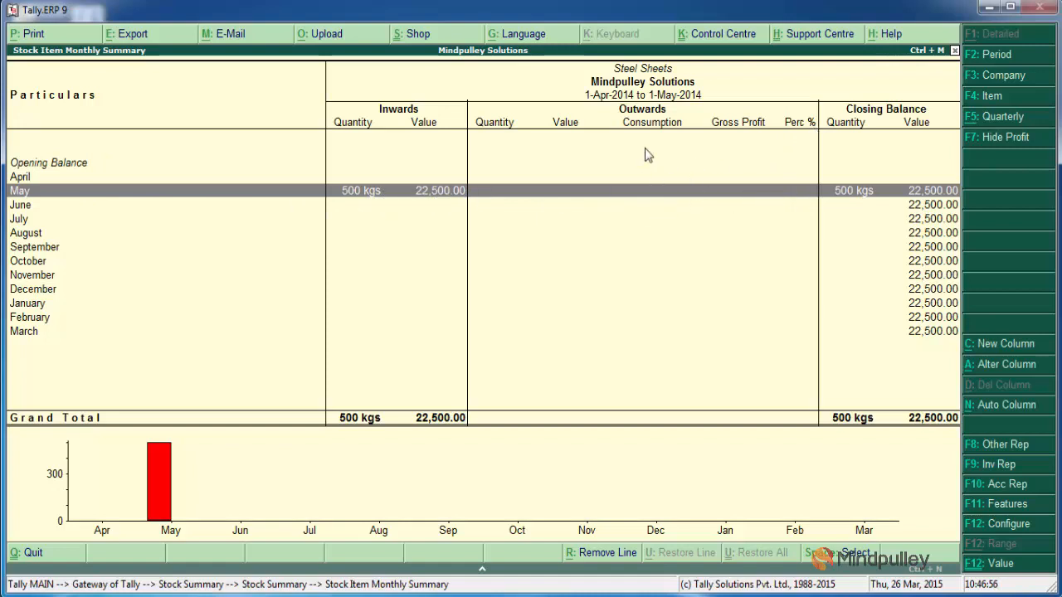
click(994, 141)
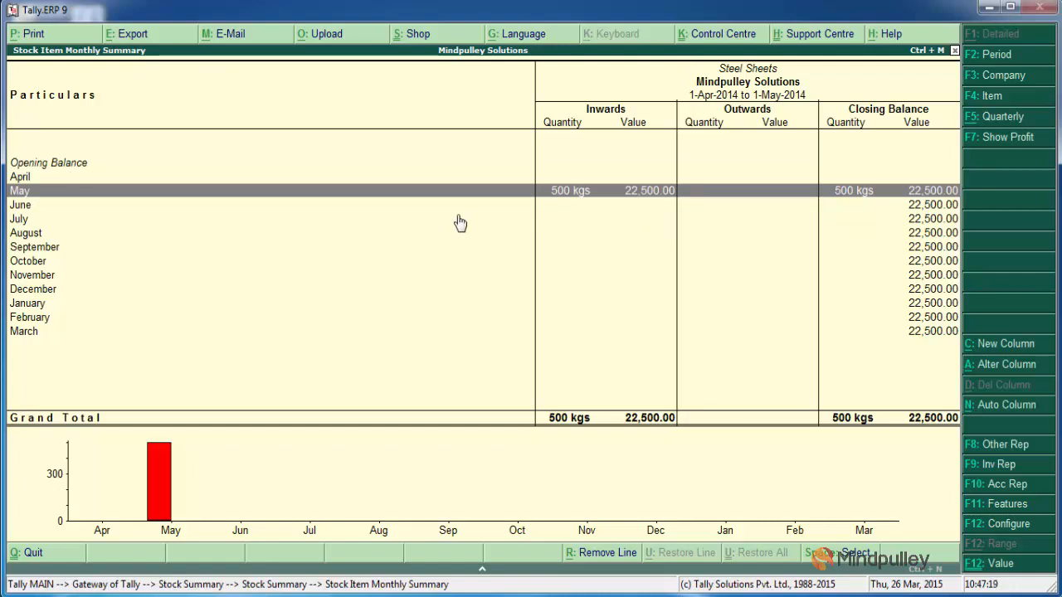
- Generate a print preview of the Steel Sheets monthly summary, reviewing the print options and keeping their default settings
click(33, 37)
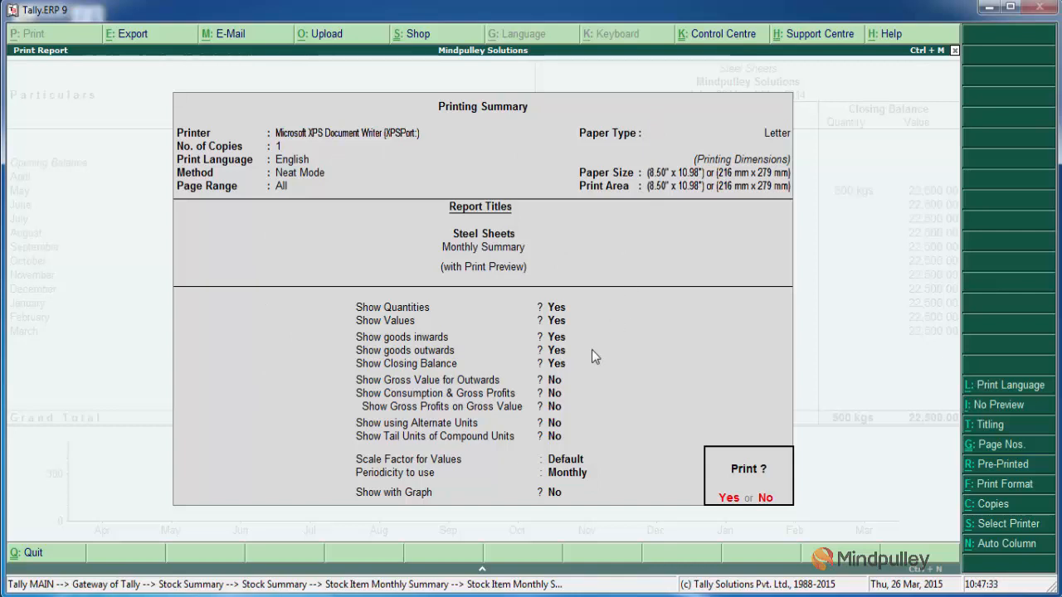
key(n)
key(Return)
key(Return)
key(Return)
key(Return)
key(Return)
key(Return)
key(Return)
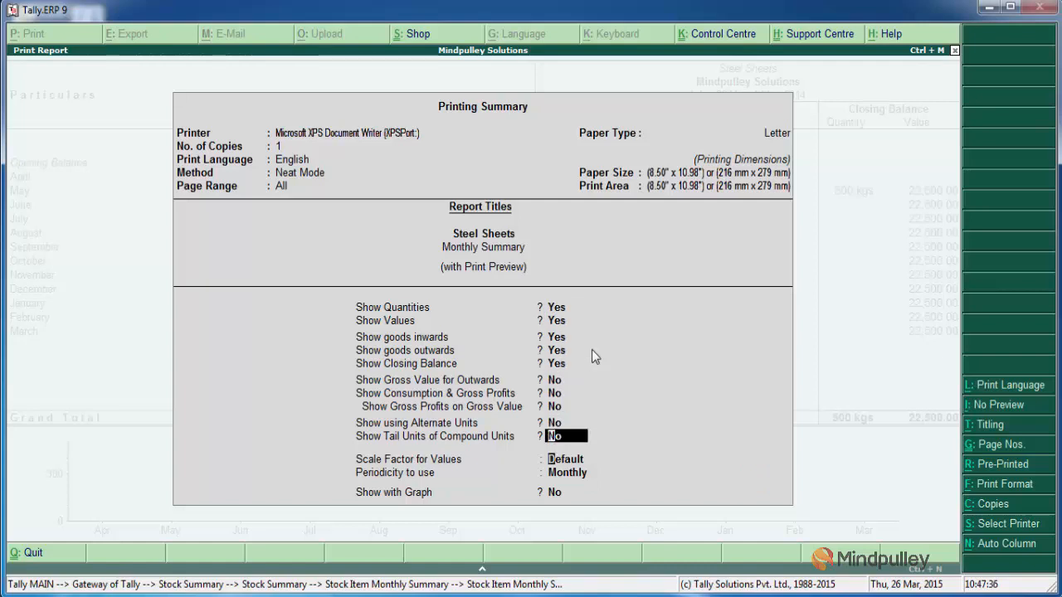
key(Return)
key(Return)
key(Return)
key(Return)
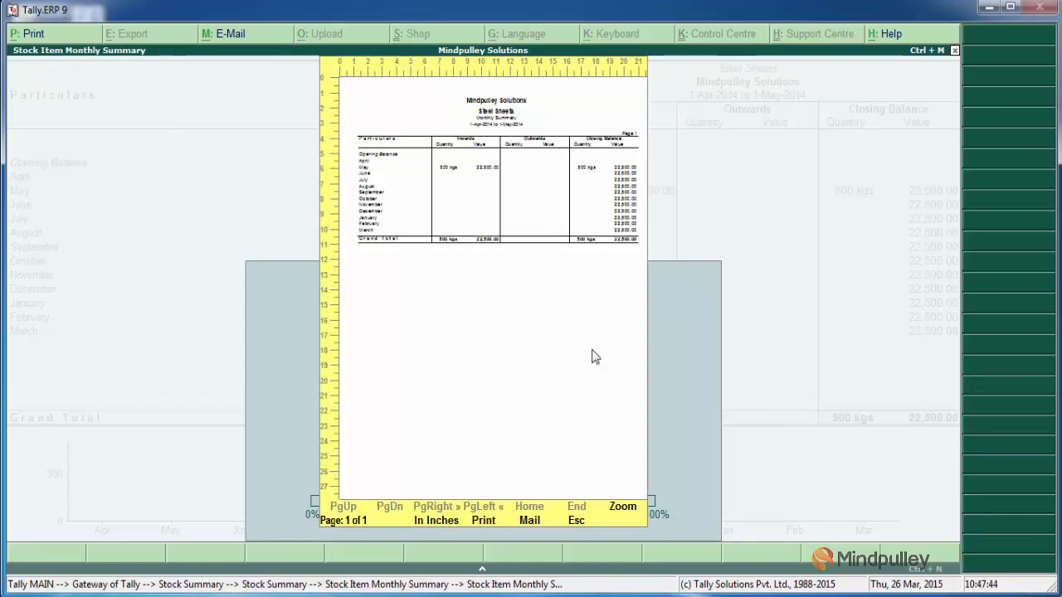
- Enlarge the print preview to examine the Steel Sheets monthly summary, and close the preview without printing
click(621, 512)
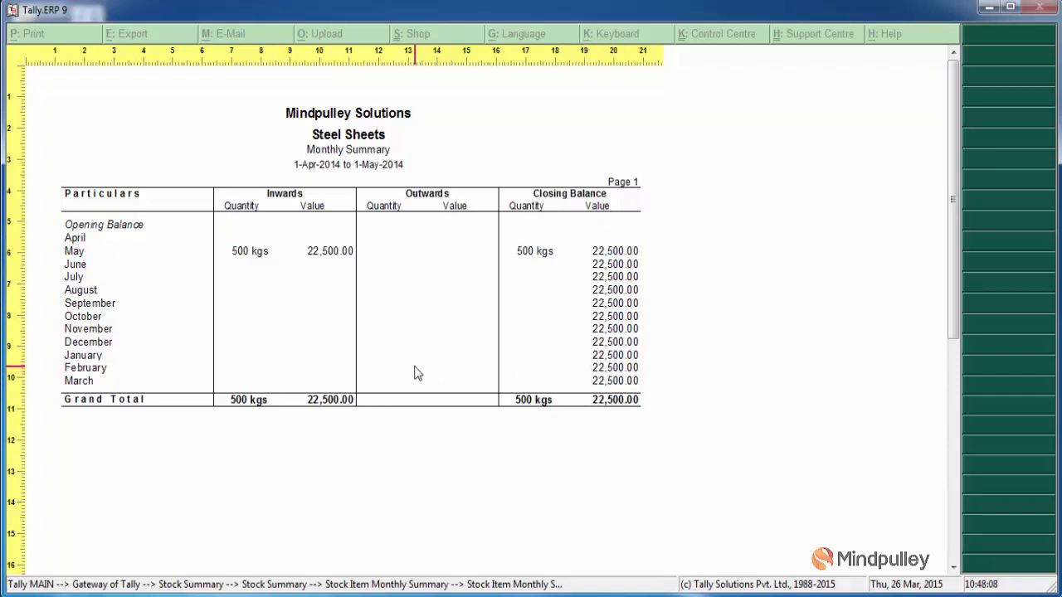
key(Escape)
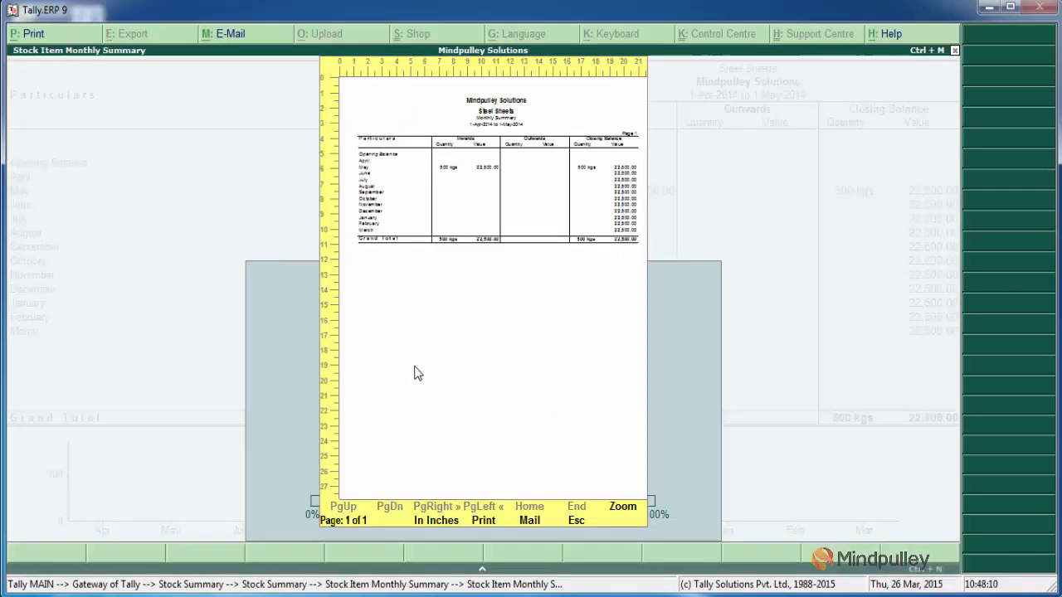
key(Escape)
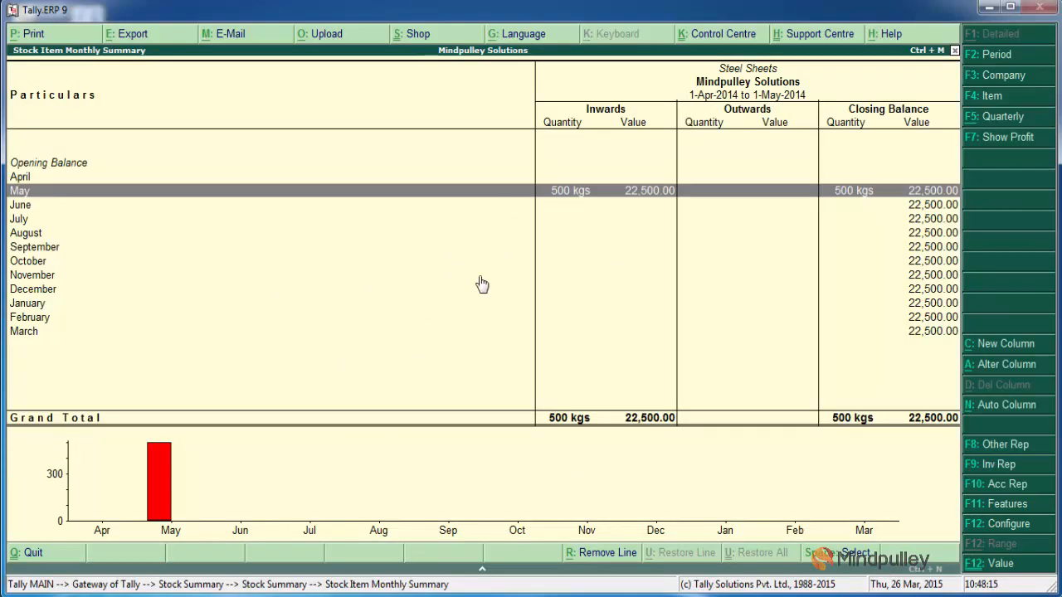
- Go back to the top-level stock summary, display it in detailed and condensed form, and exit to the Gateway of Tally
key(Escape)
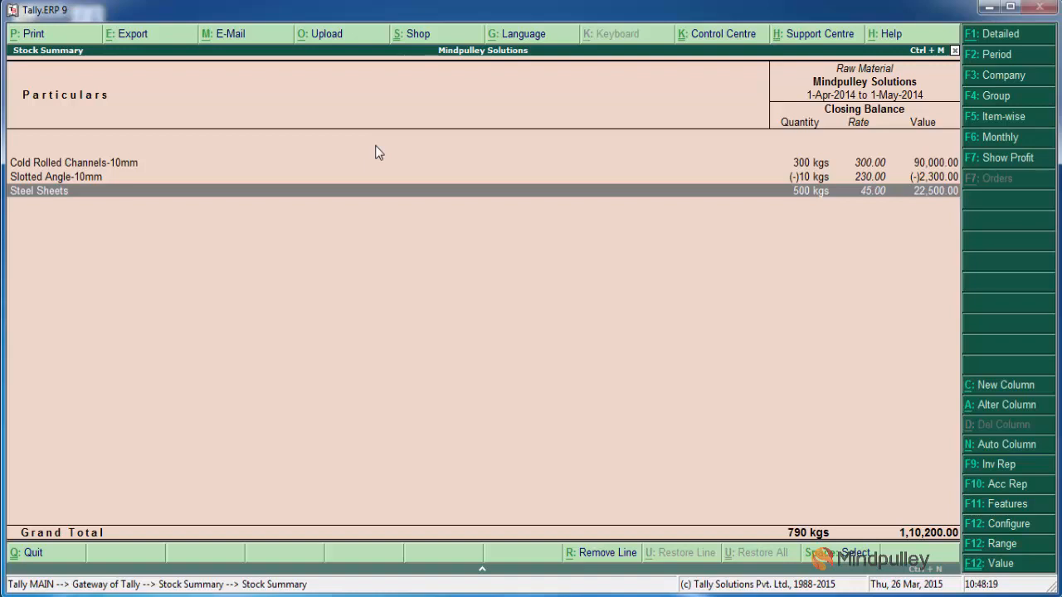
key(Escape)
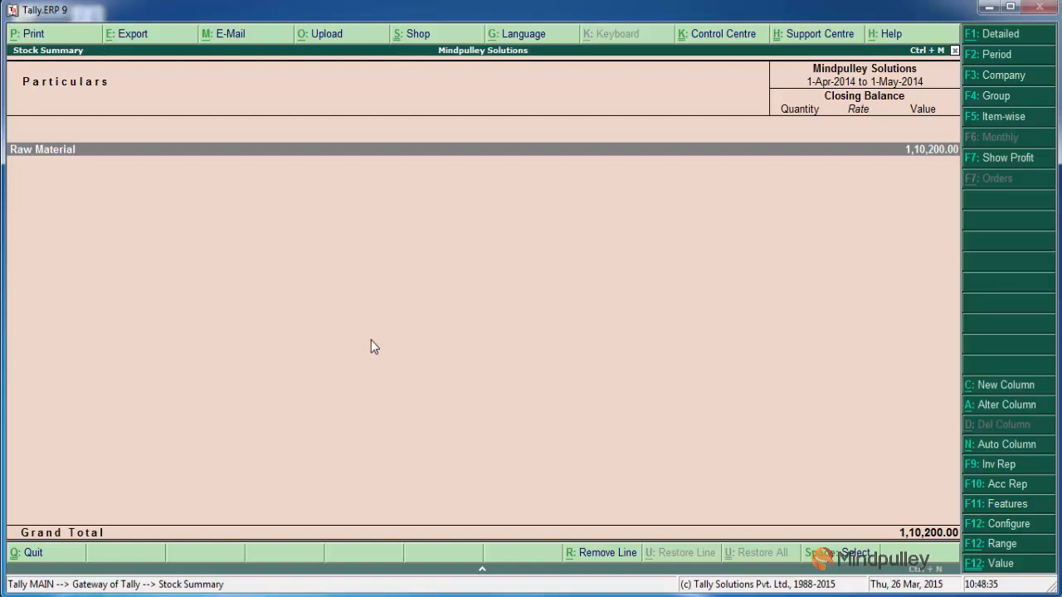
click(996, 42)
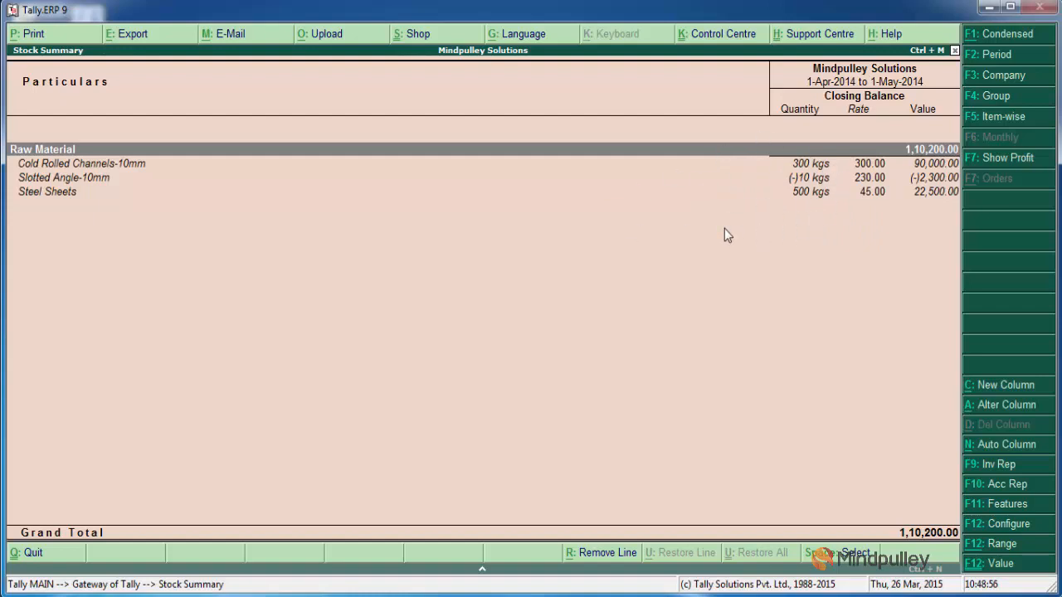
click(1001, 42)
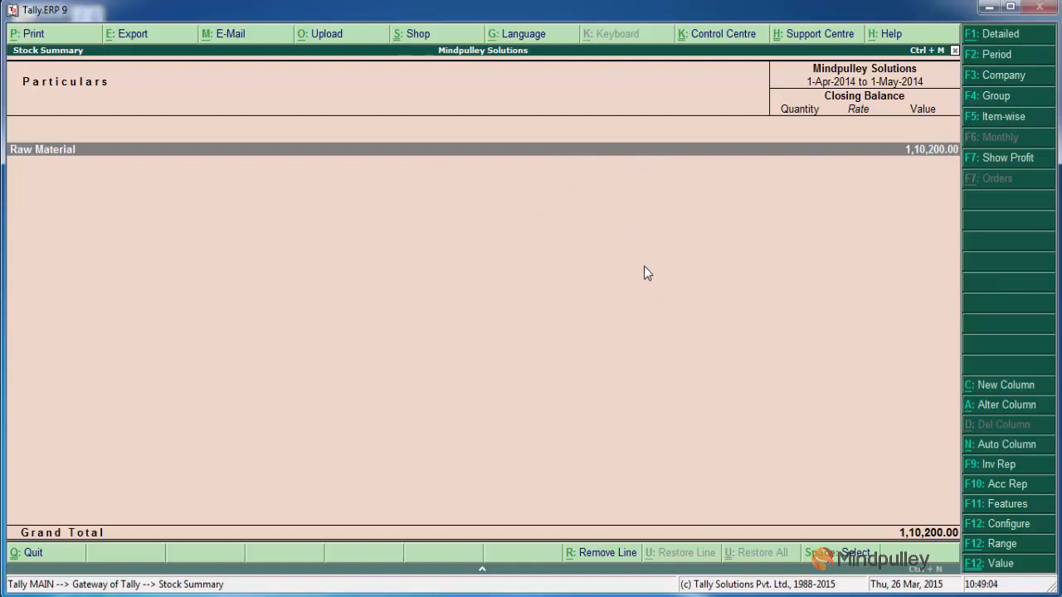
key(Escape)
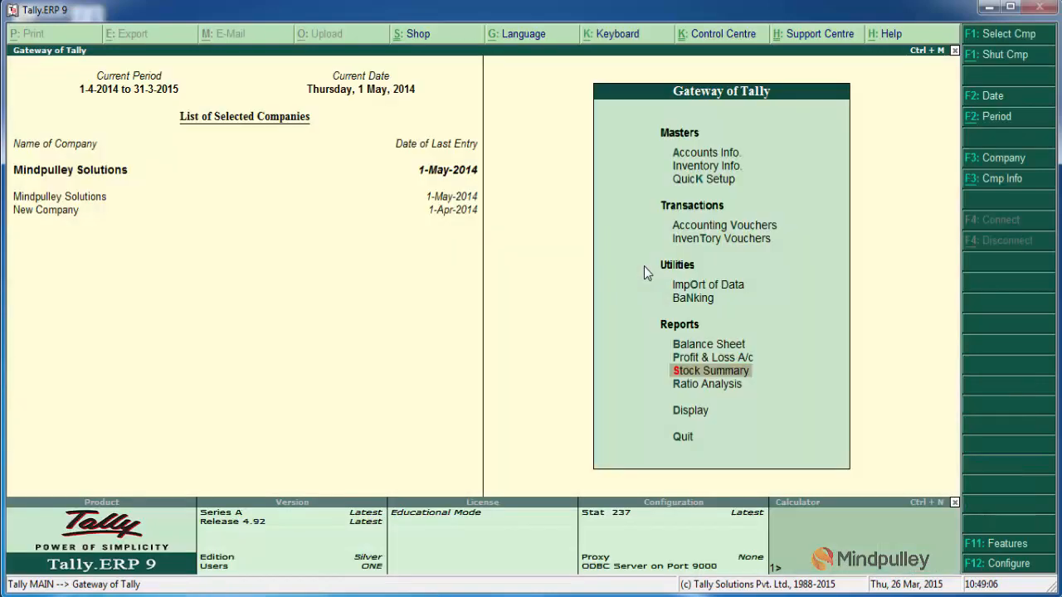